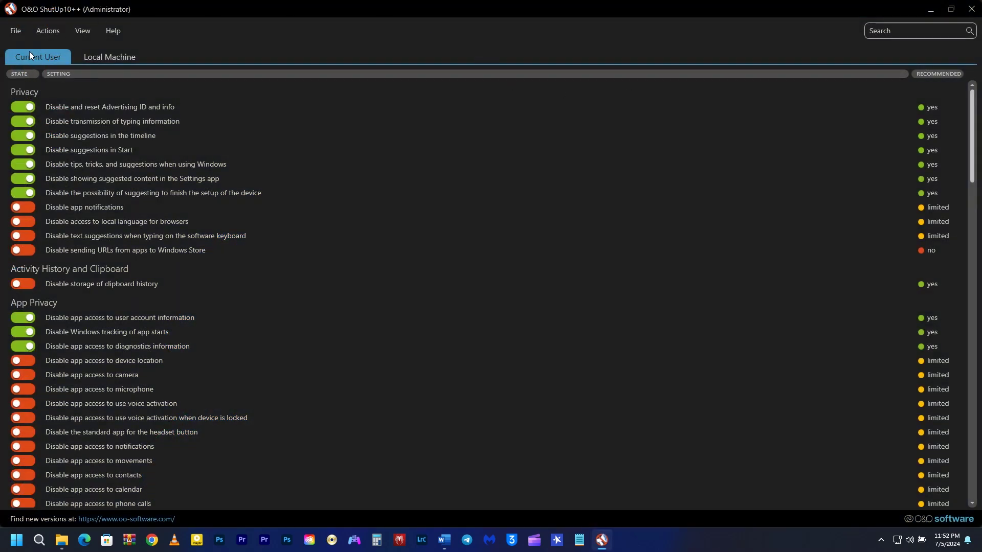
# Switch O&O ShutUp10++ to the Local Machine settings list.
pyautogui.click(99, 55)
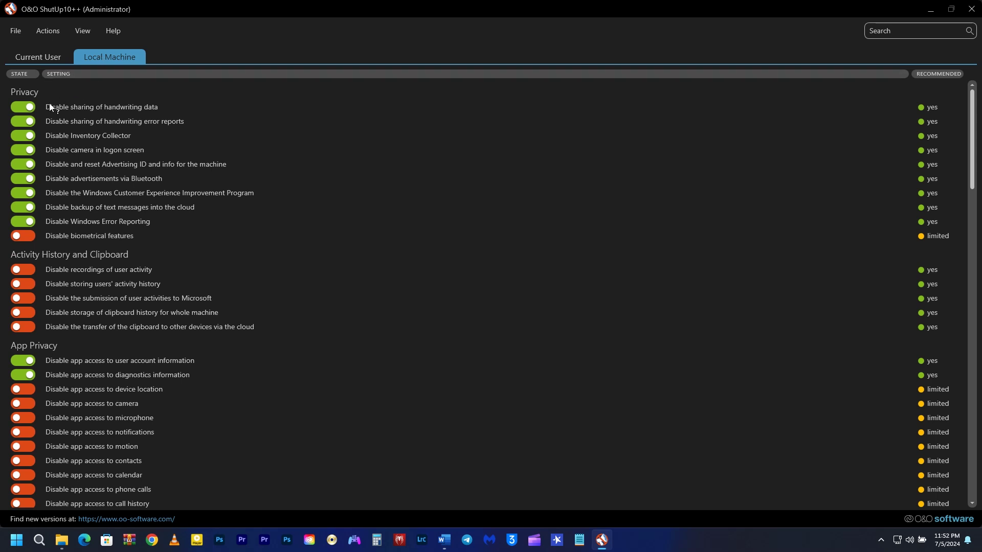
# Toggle the handwriting data sharing setting and accept creating a system restore point.
pyautogui.click(22, 107)
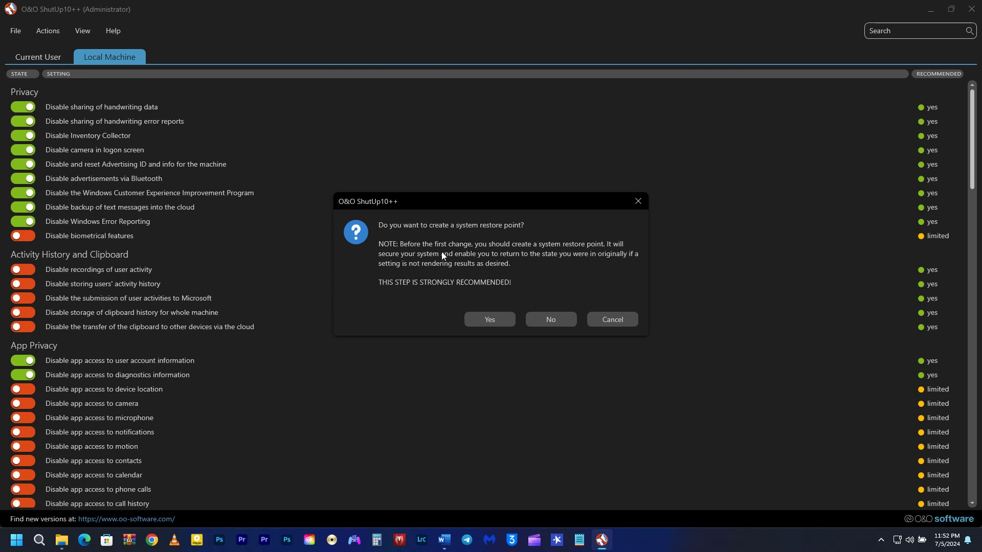
pyautogui.click(478, 320)
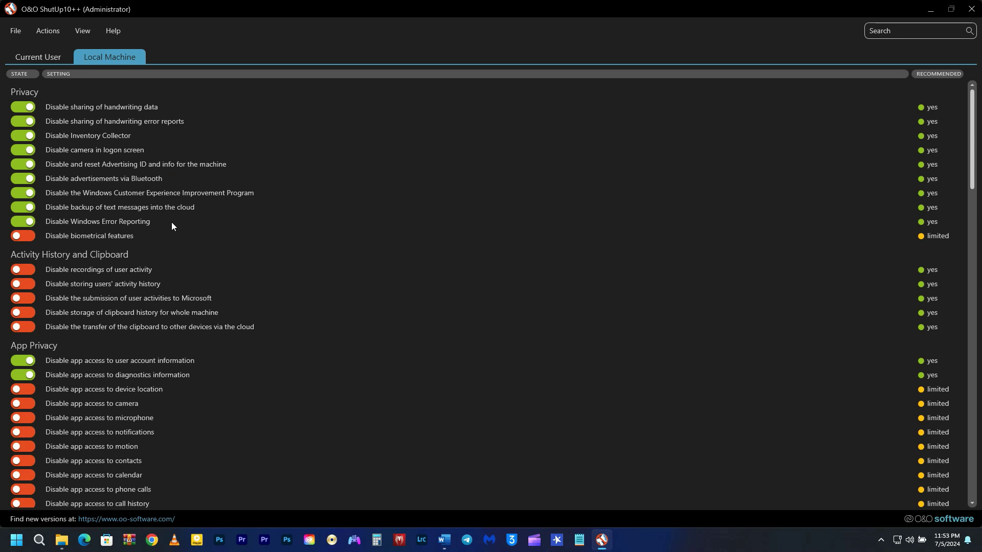
# Scroll the Local Machine list down to the Security and Microsoft Edge sections.
pyautogui.scroll(-4, 171, 226)
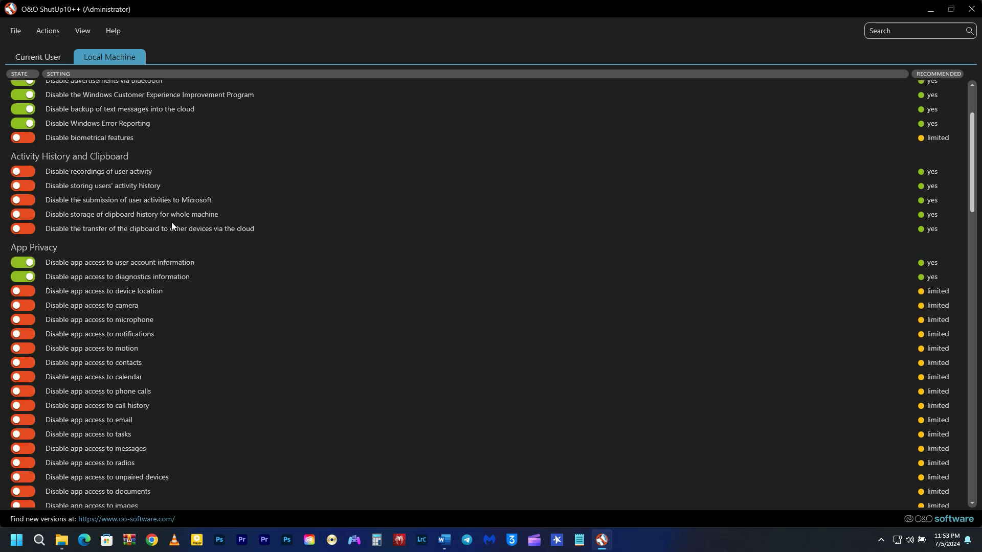
pyautogui.scroll(-7, 188, 260)
pyautogui.scroll(-3, 189, 263)
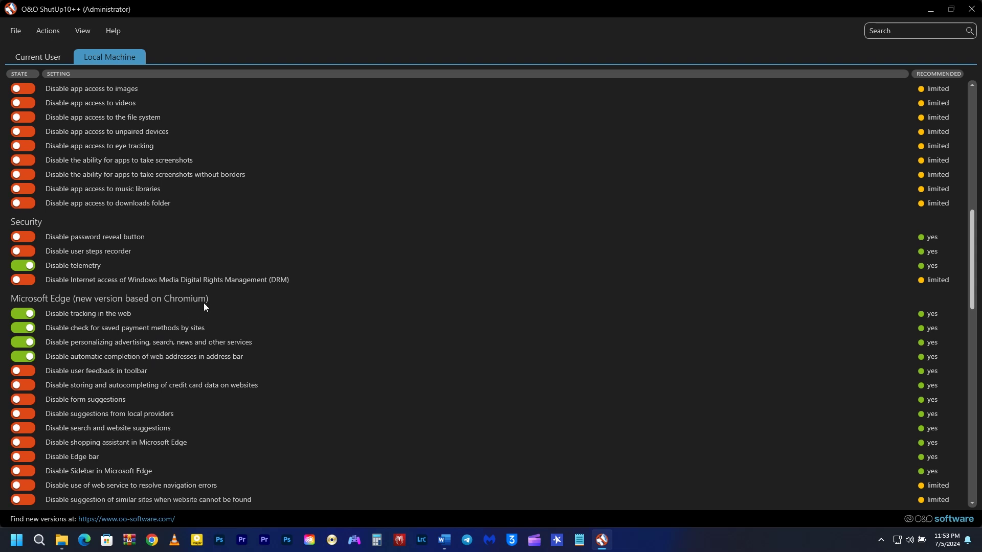
pyautogui.scroll(-1, 205, 305)
# Scroll past Edge legacy, Cortana, Location Services and User Behavior down to Windows Update.
pyautogui.scroll(-3, 206, 304)
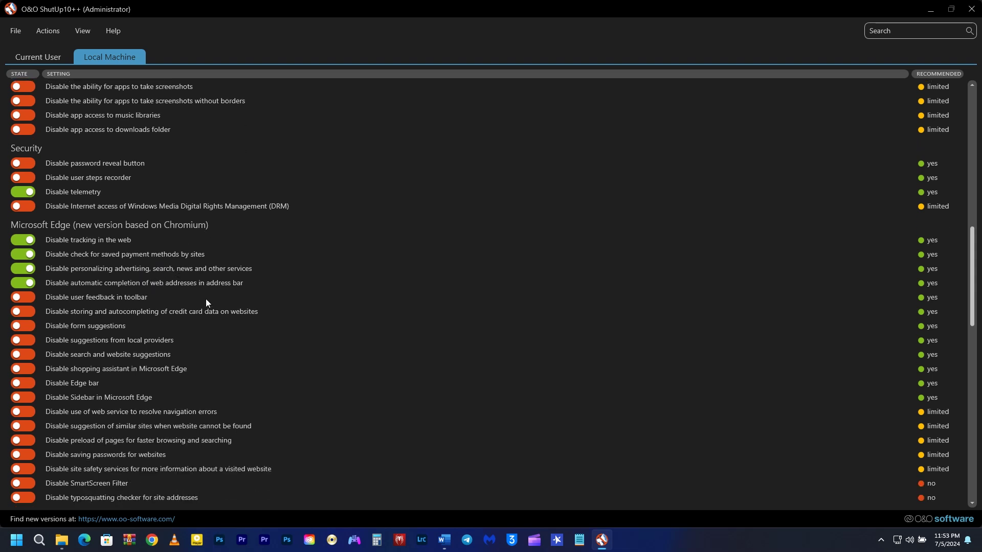
pyautogui.scroll(-7, 206, 303)
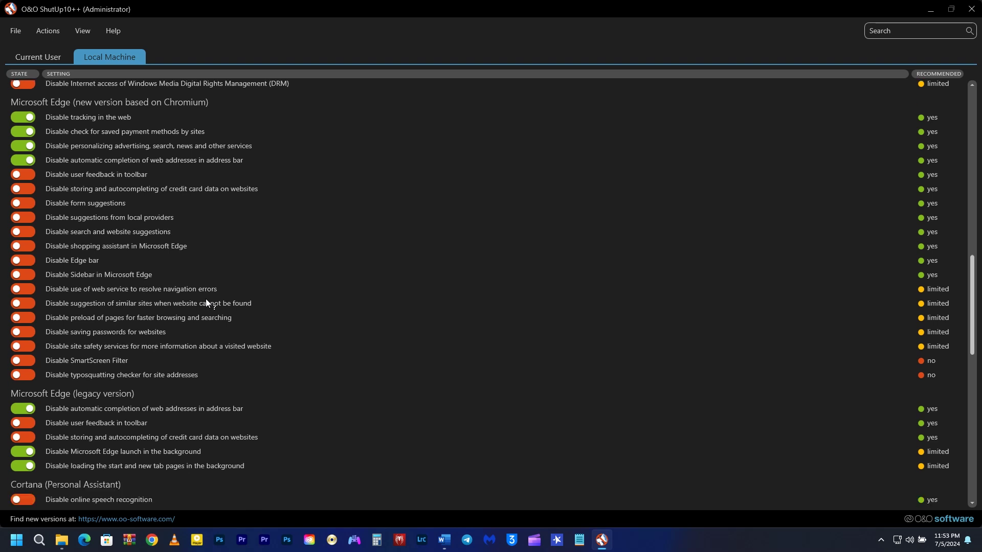
pyautogui.scroll(-1, 205, 301)
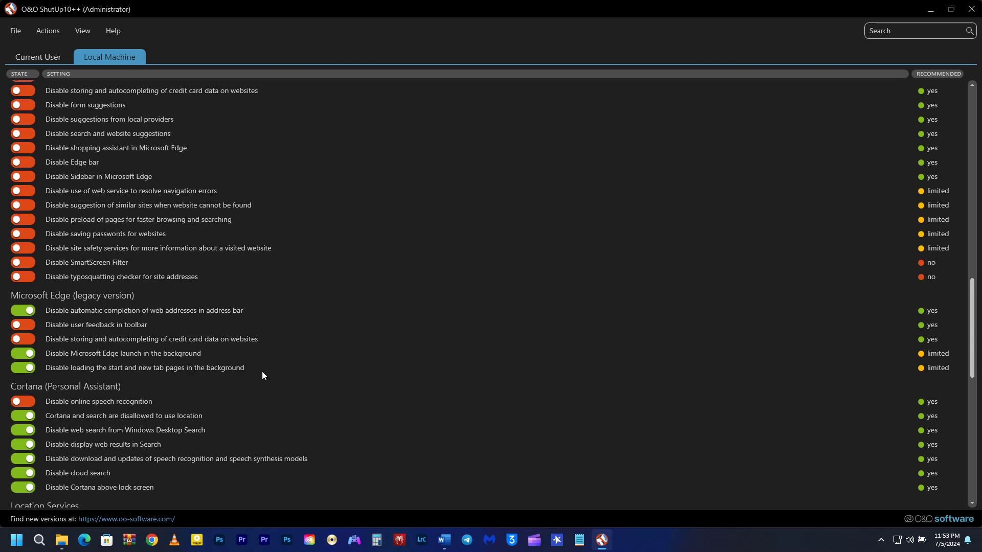
pyautogui.scroll(-1, 233, 301)
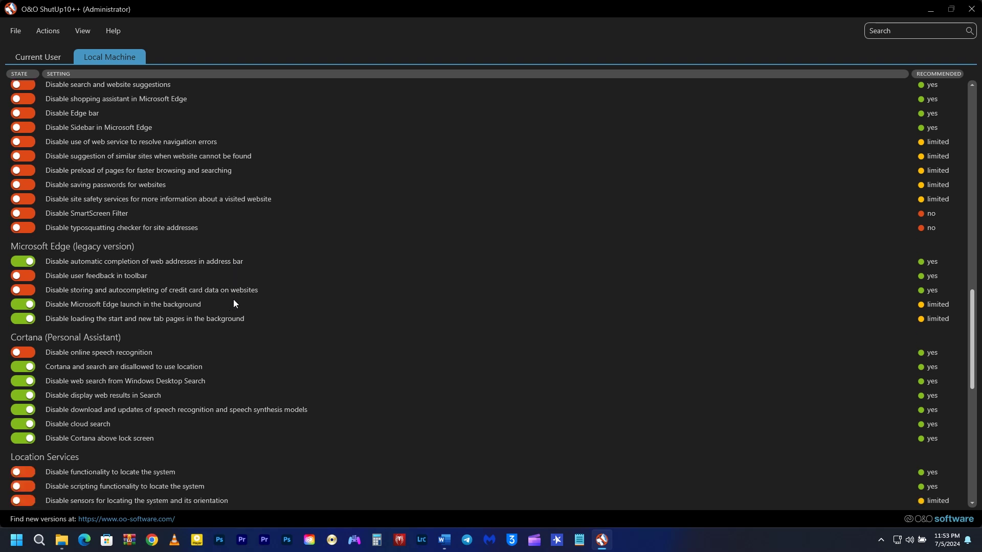
pyautogui.scroll(-2, 234, 301)
pyautogui.scroll(-1, 233, 304)
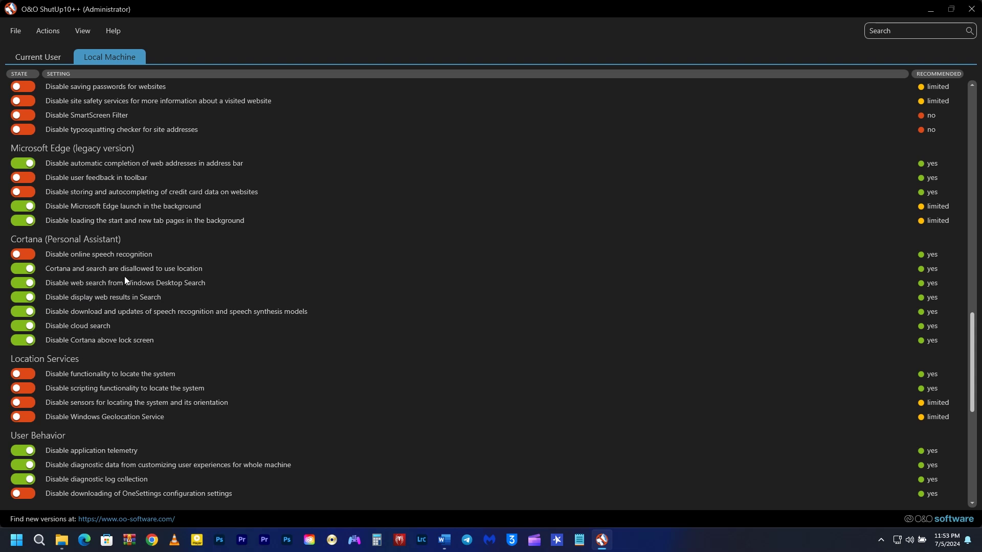
pyautogui.scroll(-2, 125, 277)
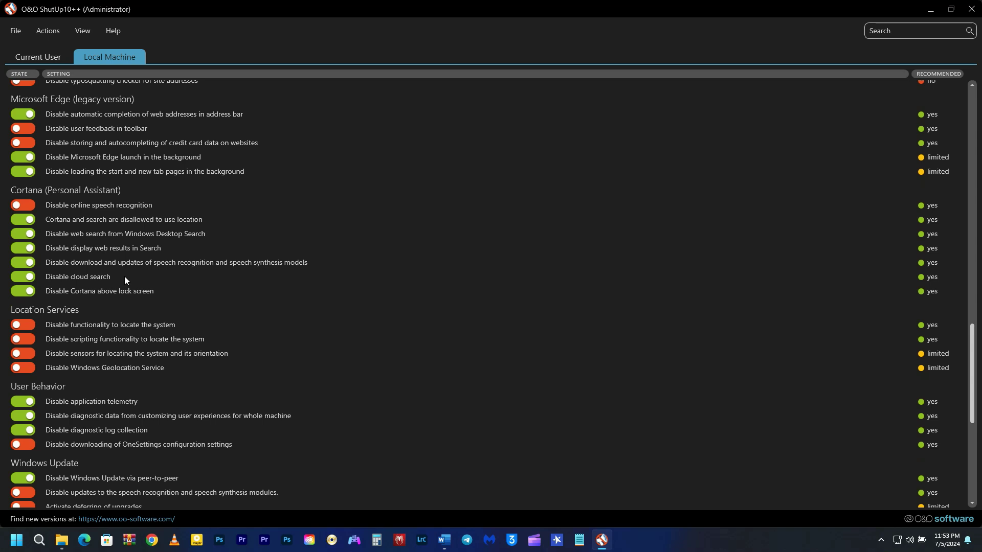
pyautogui.scroll(-1, 124, 276)
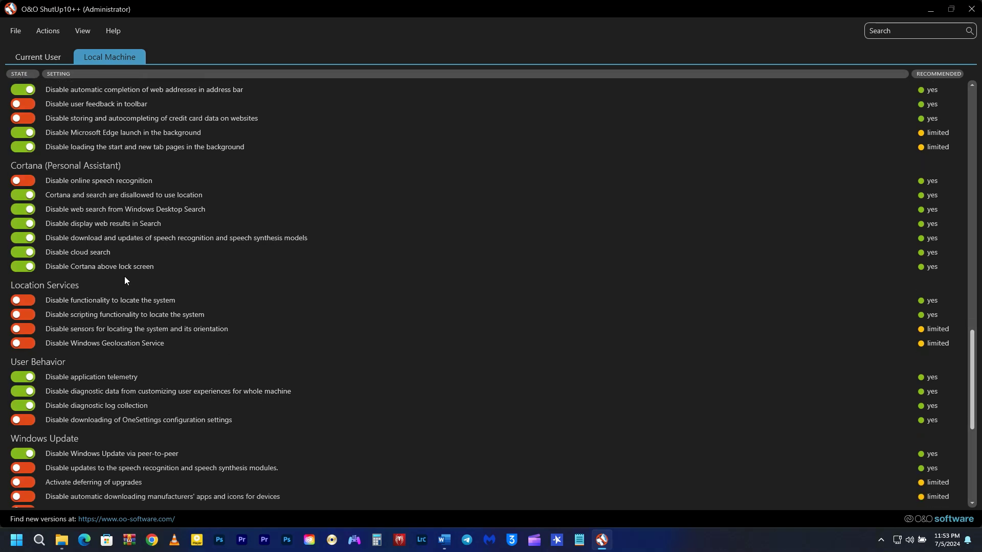
pyautogui.scroll(-1, 125, 276)
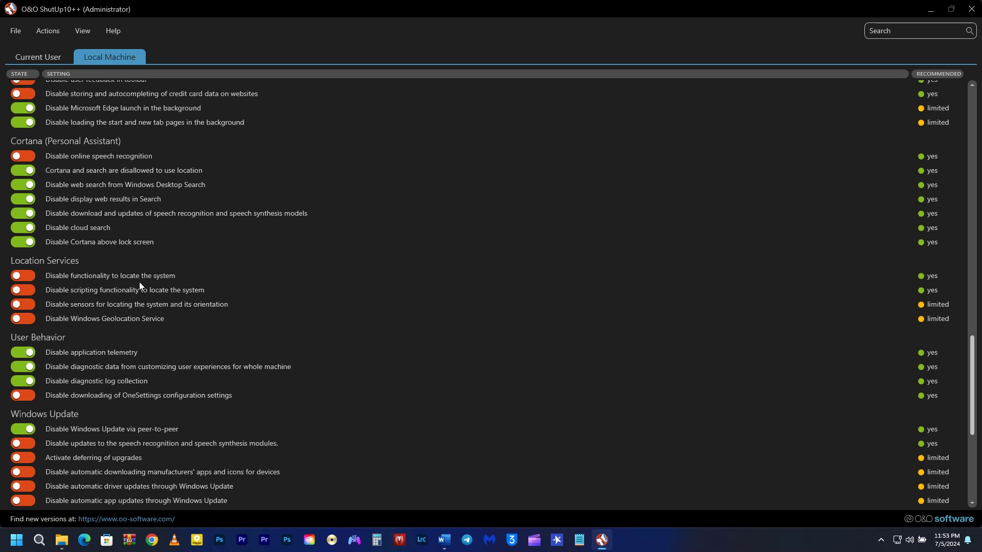
pyautogui.scroll(-1, 137, 284)
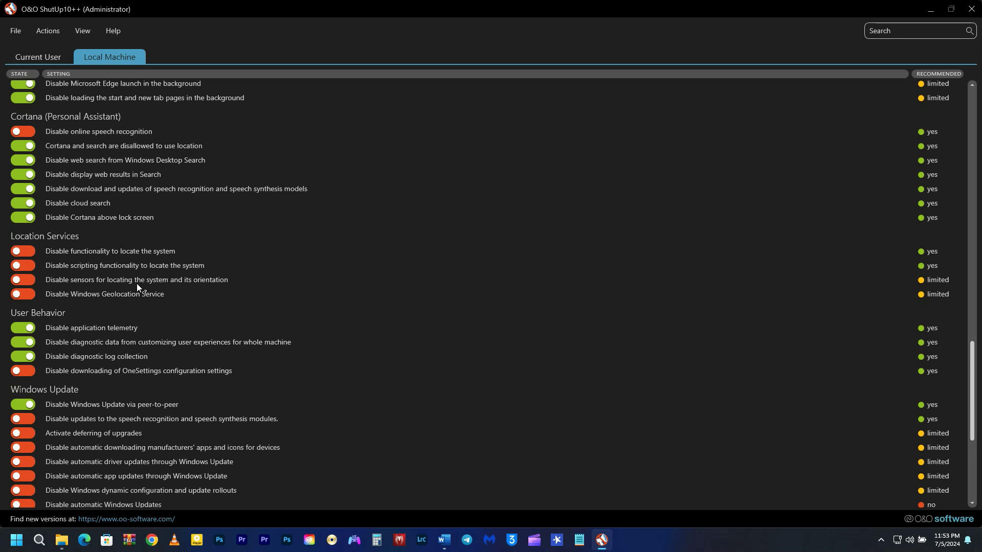
pyautogui.scroll(-2, 136, 284)
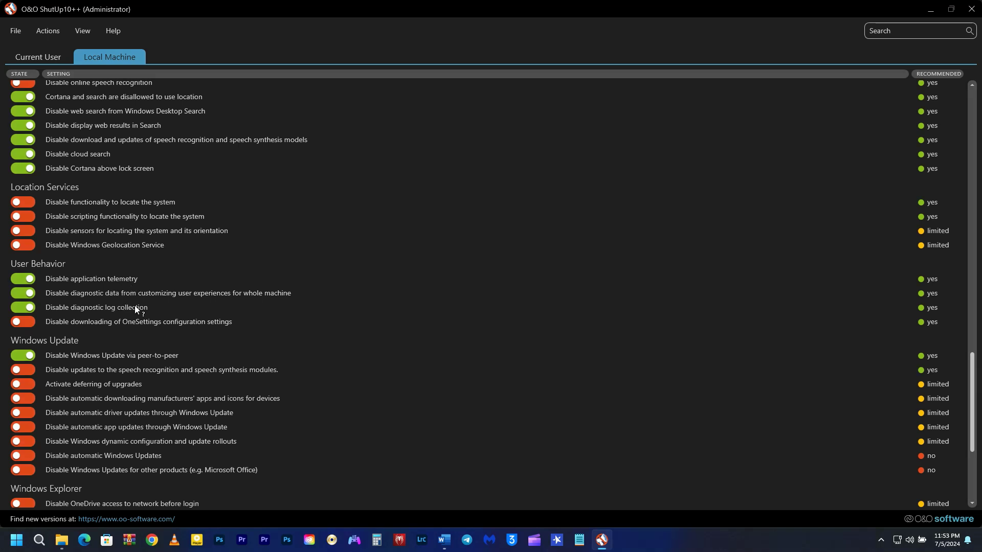
# Scroll down to the Windows Explorer and Microsoft Defender and SpyNet sections.
pyautogui.scroll(-1, 146, 305)
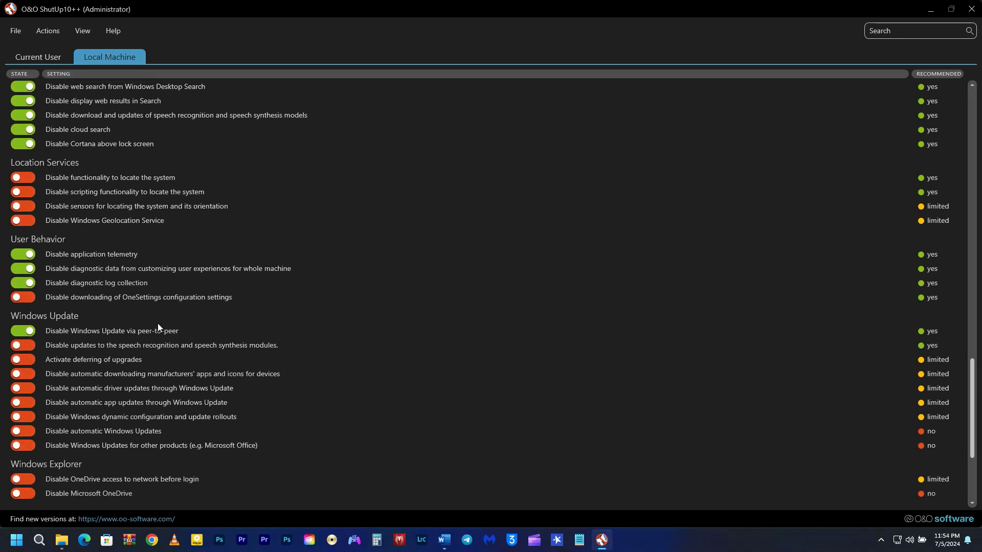
pyautogui.scroll(-3, 157, 324)
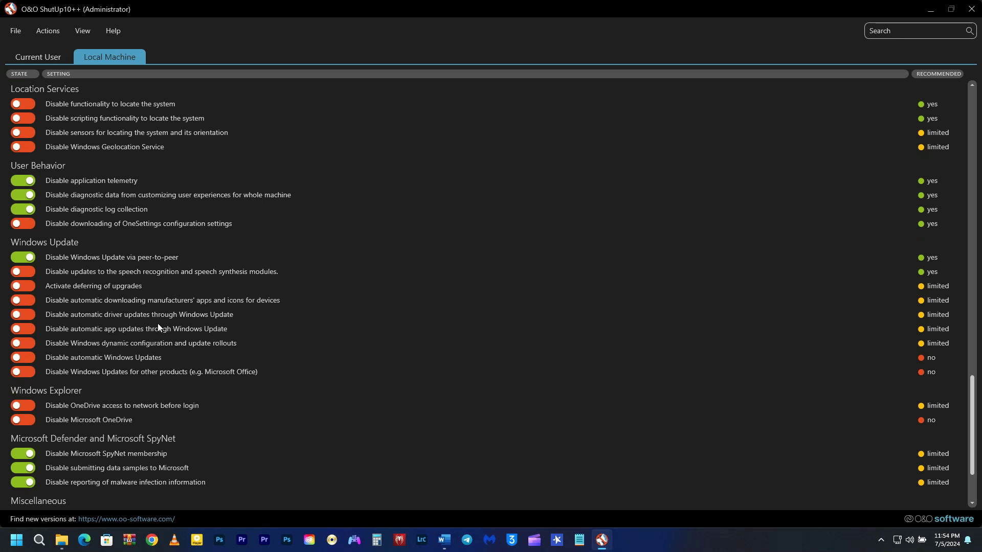
# Scroll back up to the Privacy section at the top of the list.
pyautogui.scroll(-2, 158, 324)
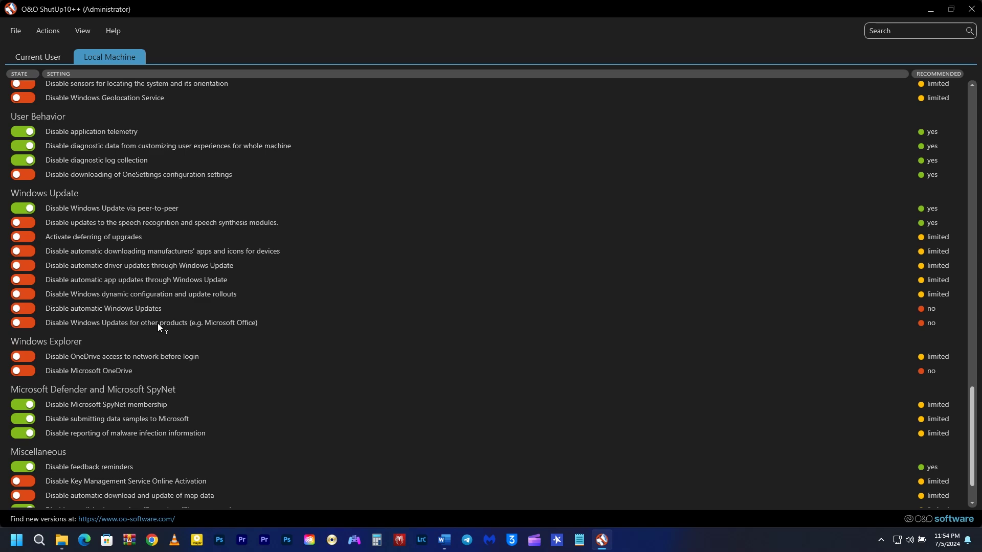
pyautogui.scroll(8, 157, 323)
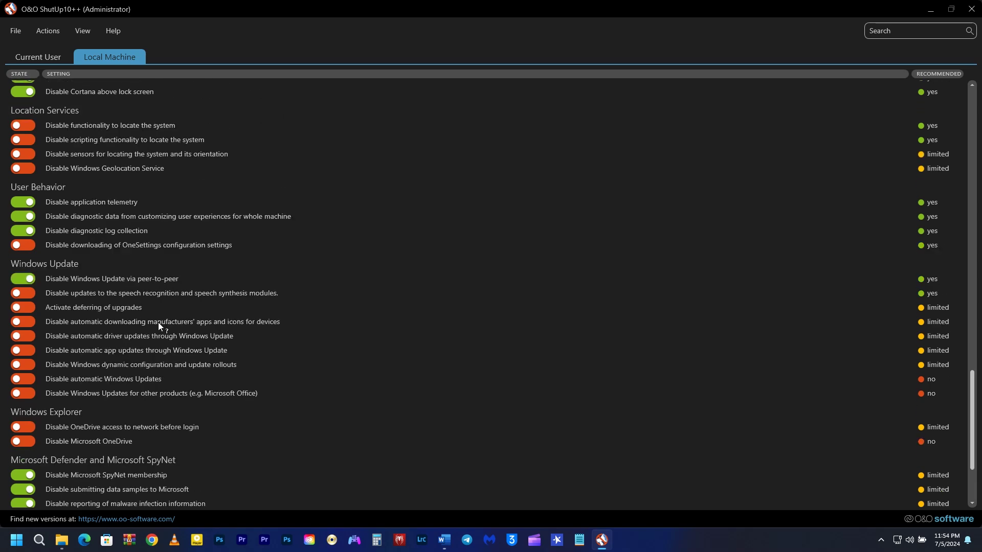
pyautogui.scroll(10, 156, 325)
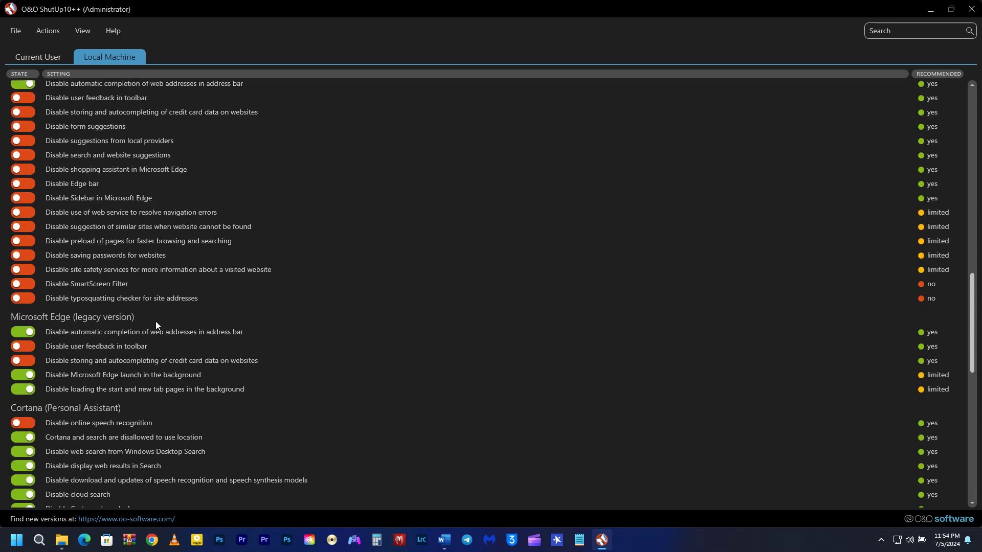
pyautogui.scroll(7, 156, 321)
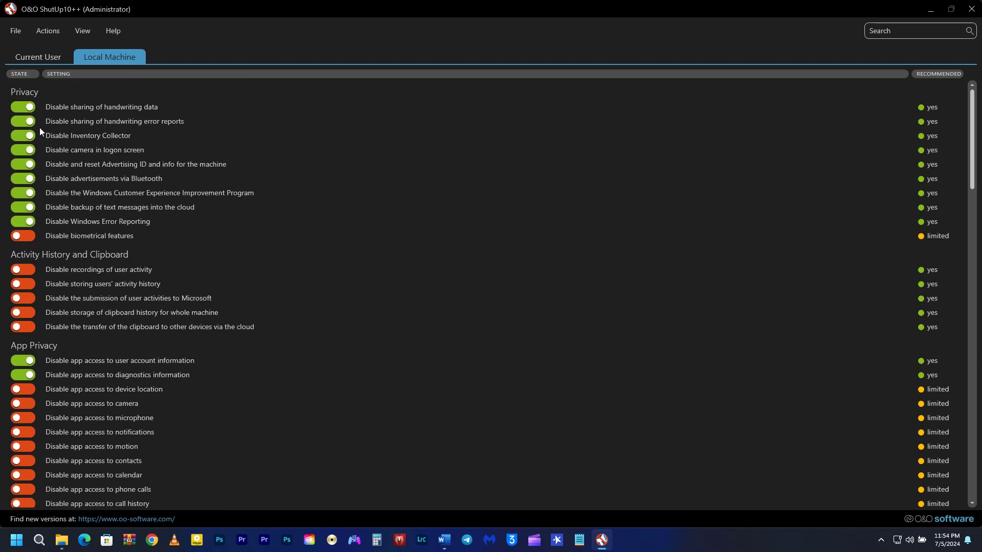
# Export the settings to ooshutup10.cfg on the Desktop, overwriting the existing file.
pyautogui.click(20, 32)
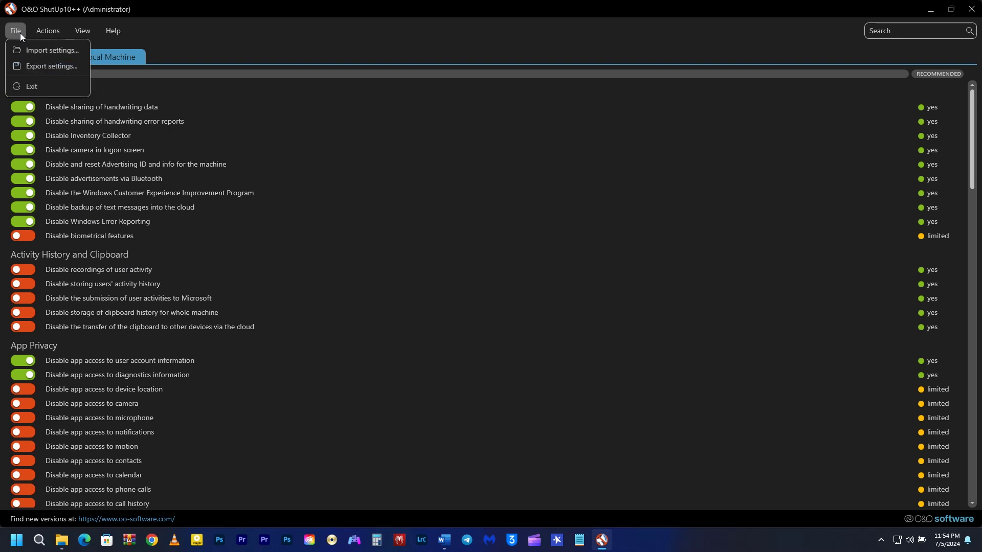
pyautogui.click(28, 67)
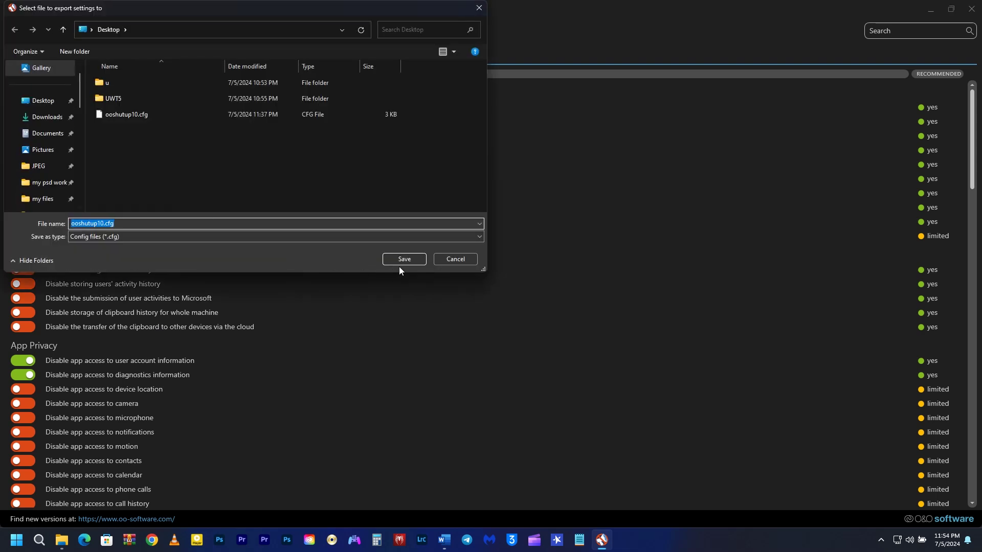
pyautogui.click(404, 259)
pyautogui.click(526, 305)
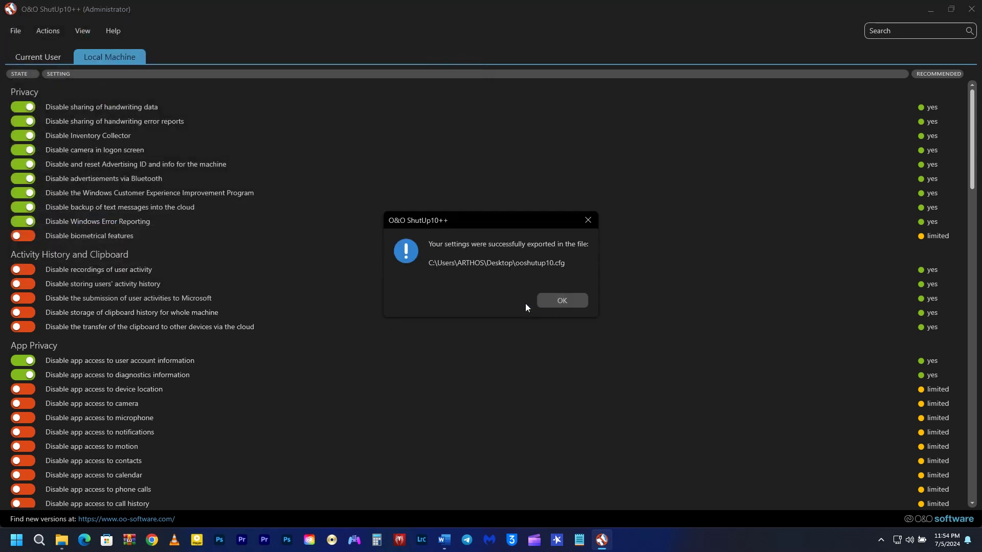
pyautogui.click(556, 297)
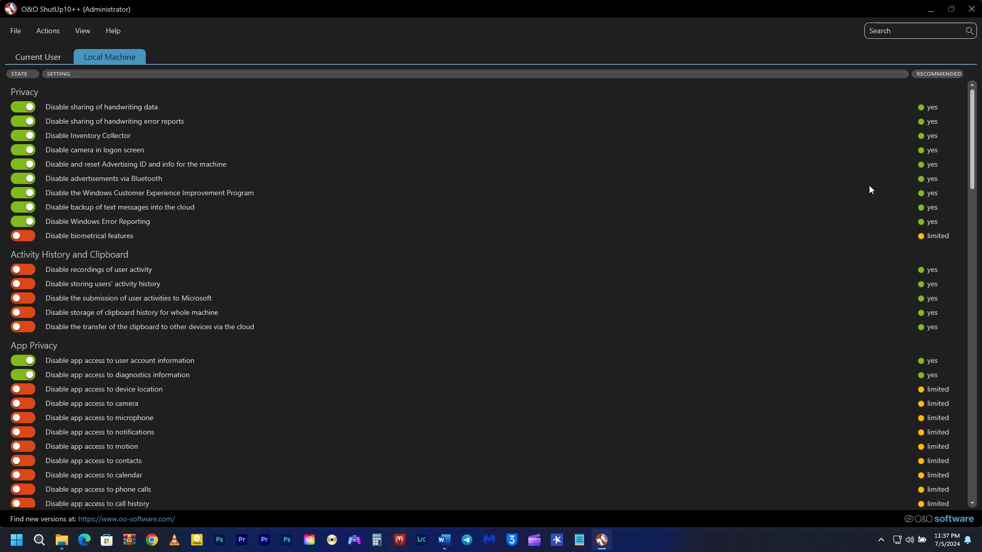
# Exit O&O ShutUp10++ and acknowledge its closing notice.
pyautogui.click(971, 8)
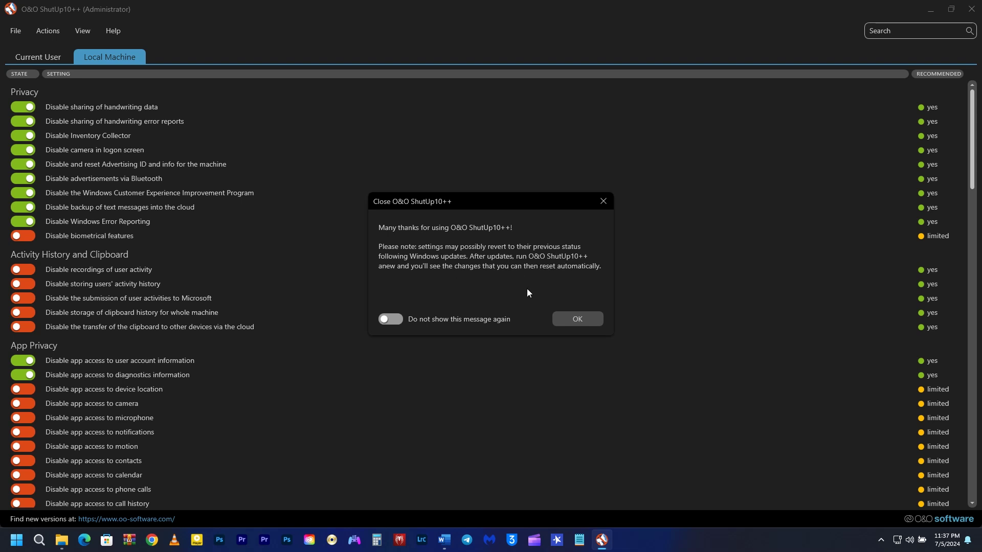
pyautogui.click(575, 318)
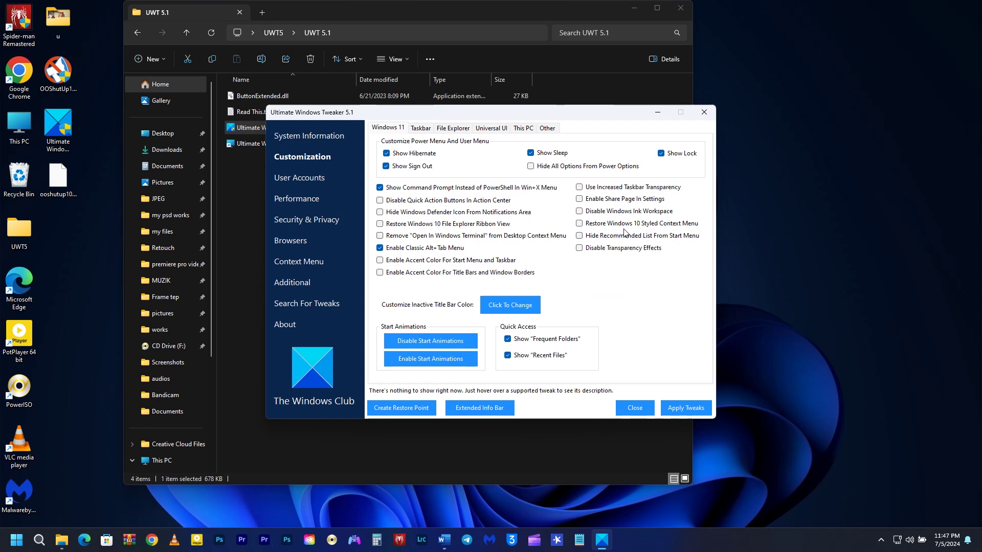
# Enable Restore Windows 10 Styled Context Menu and apply the tweaks.
pyautogui.click(655, 227)
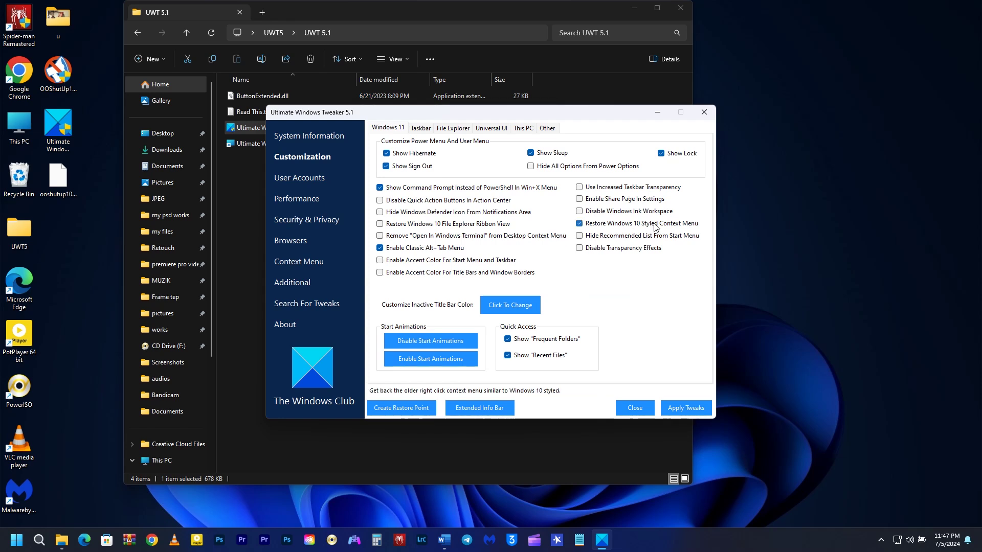
pyautogui.click(694, 412)
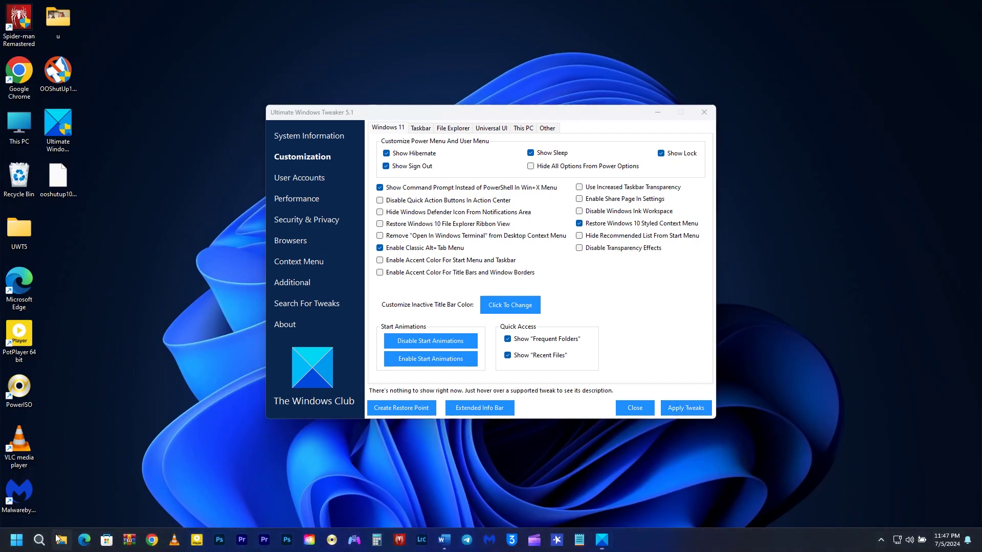
pyautogui.click(61, 539)
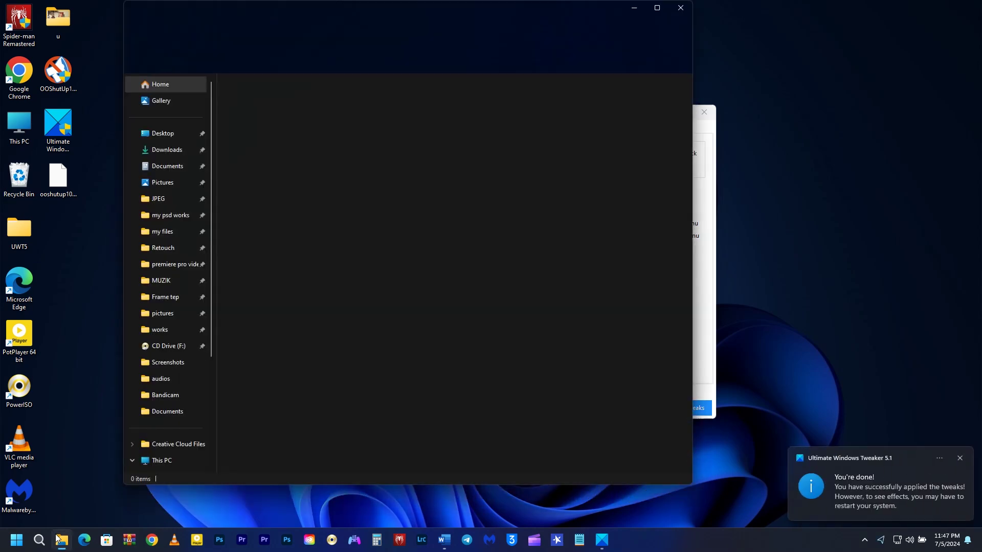
# Open Local Disk (D:) via This PC and check a folder's context menu is classic-style.
pyautogui.click(154, 459)
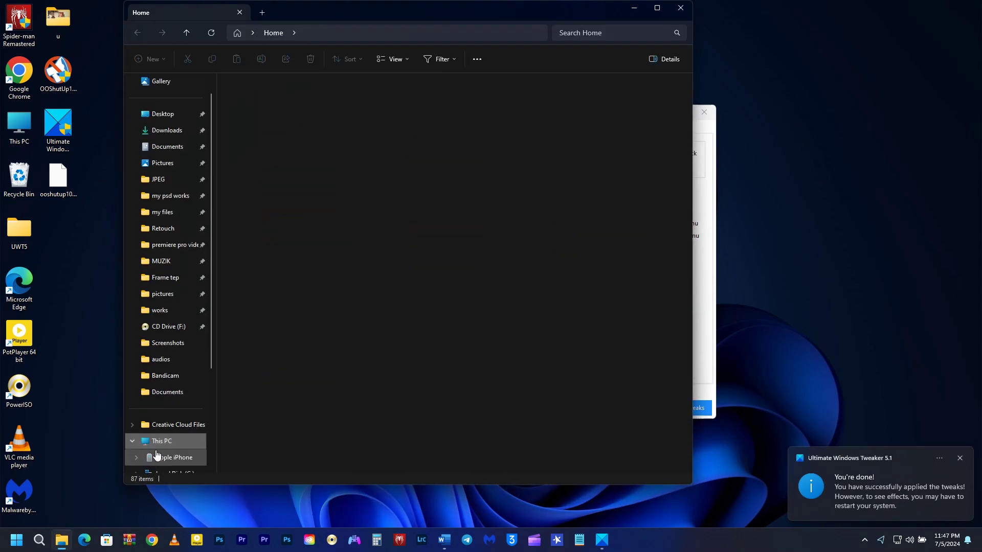
pyautogui.doubleClick(571, 110)
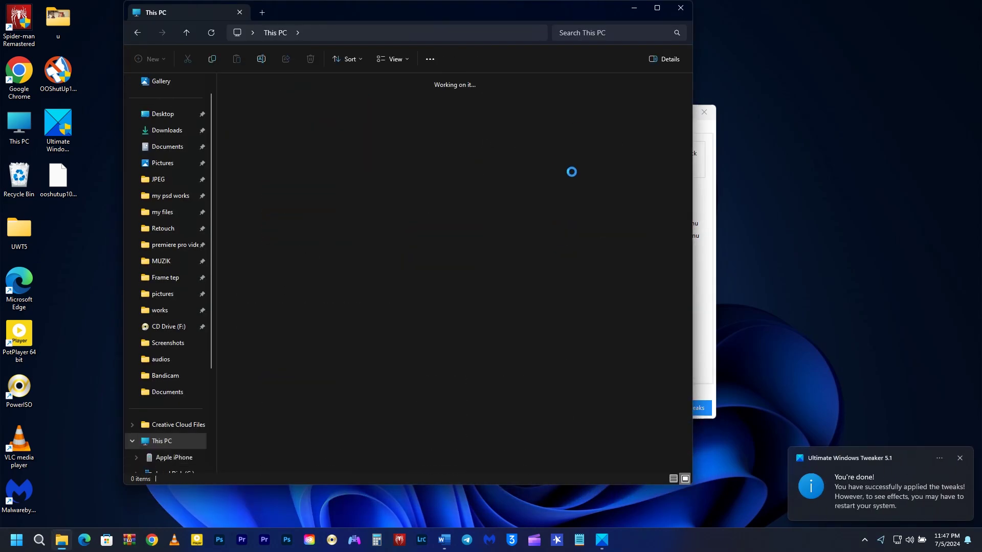
pyautogui.rightClick(503, 201)
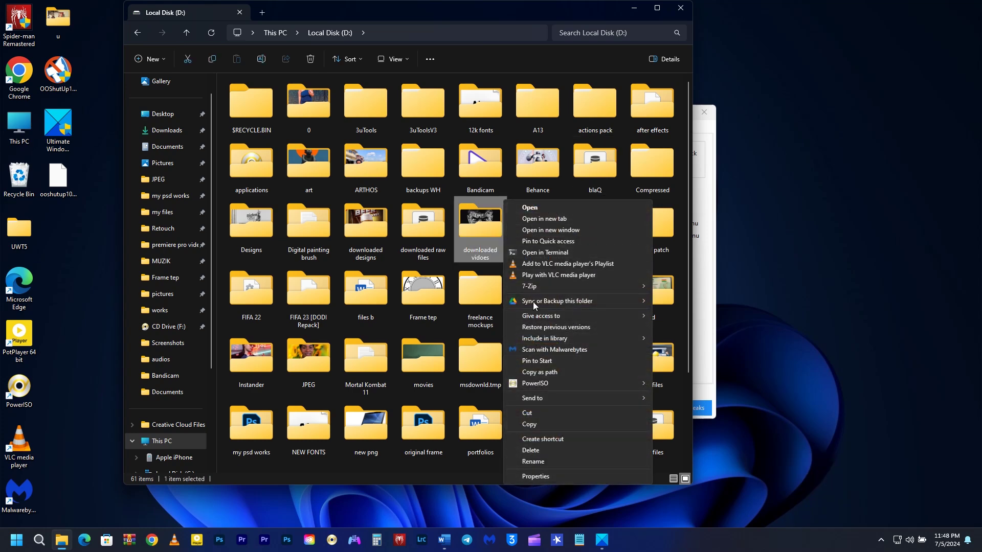
pyautogui.click(486, 228)
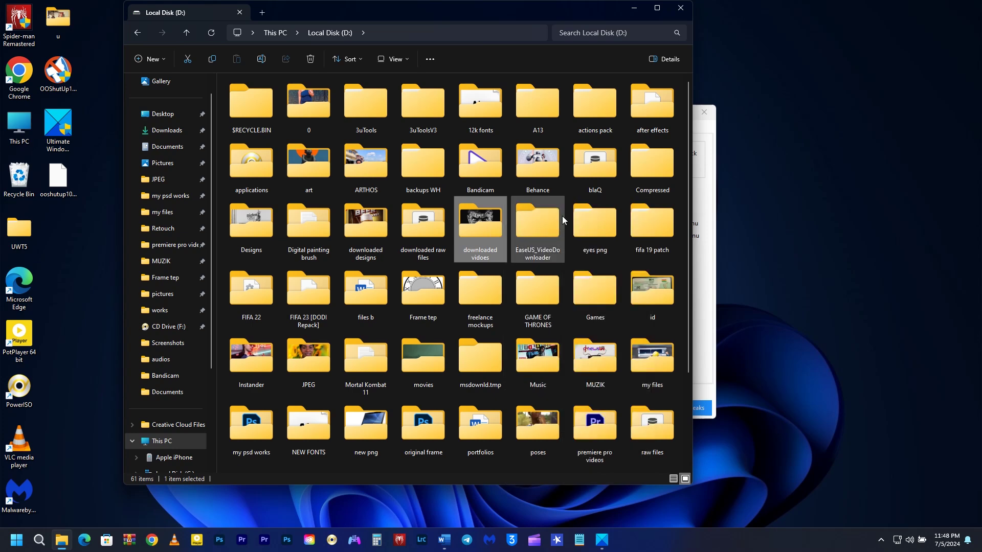
# In Security & Privacy, turn off user tracking and Windows error reporting, review the Privacy tweaks, and apply them.
pyautogui.click(709, 216)
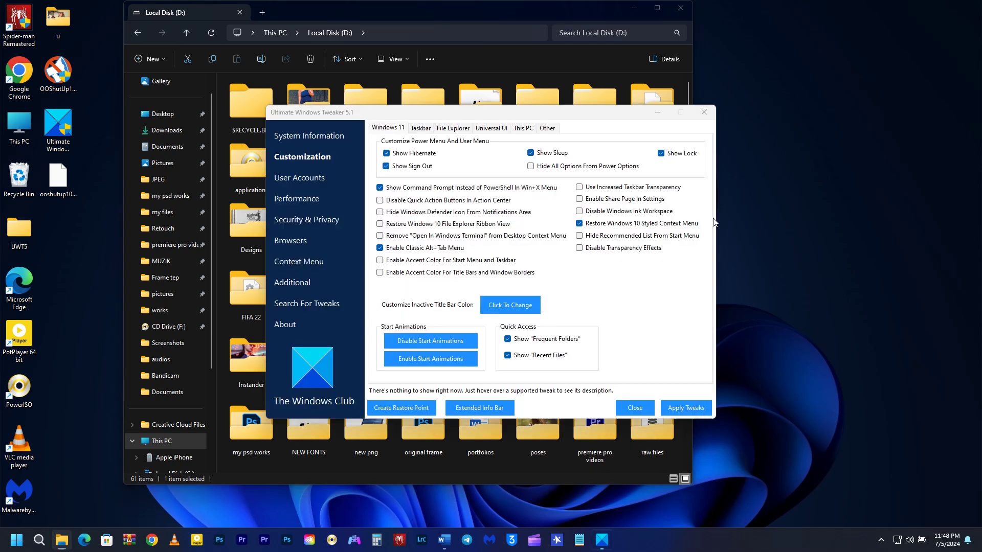
pyautogui.click(295, 220)
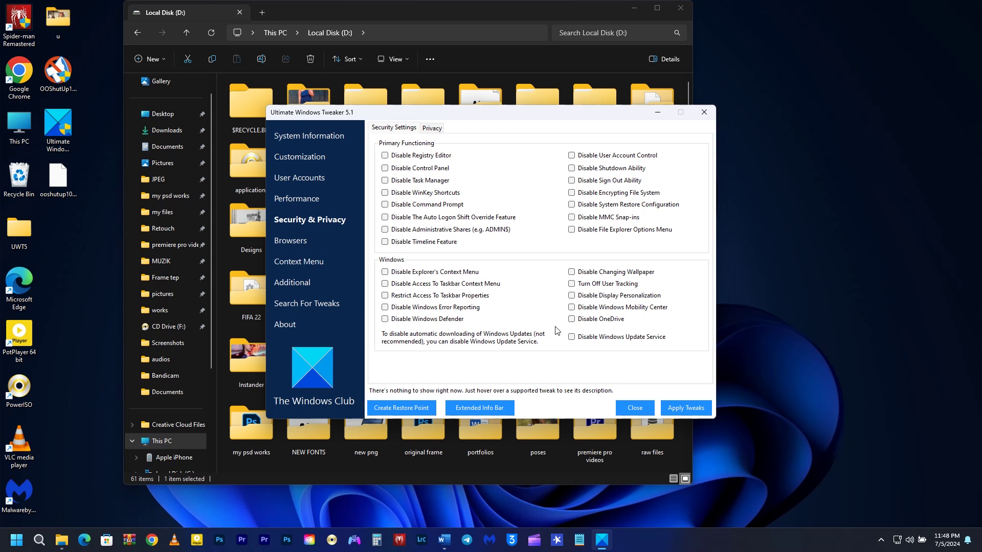
pyautogui.moveTo(597, 285)
pyautogui.click(597, 286)
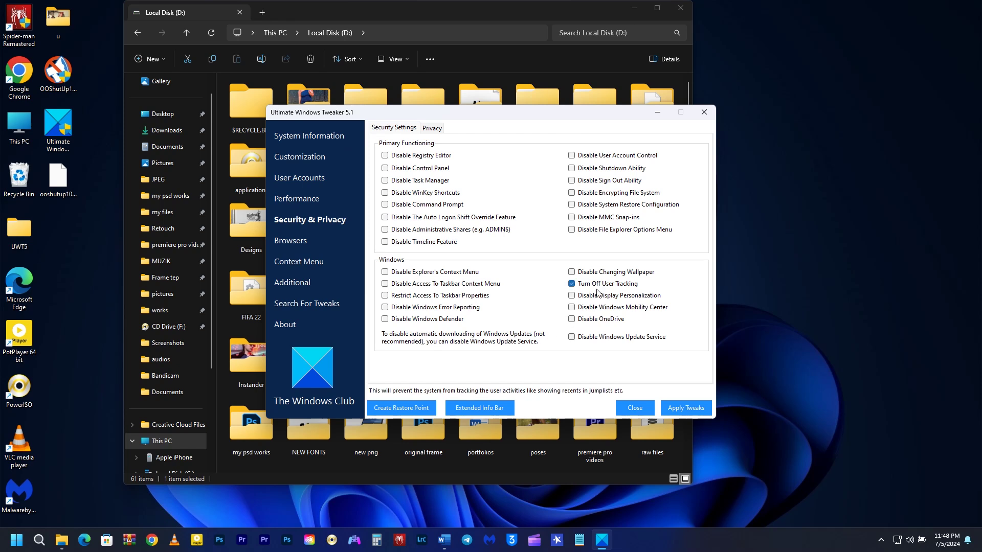
pyautogui.moveTo(610, 320)
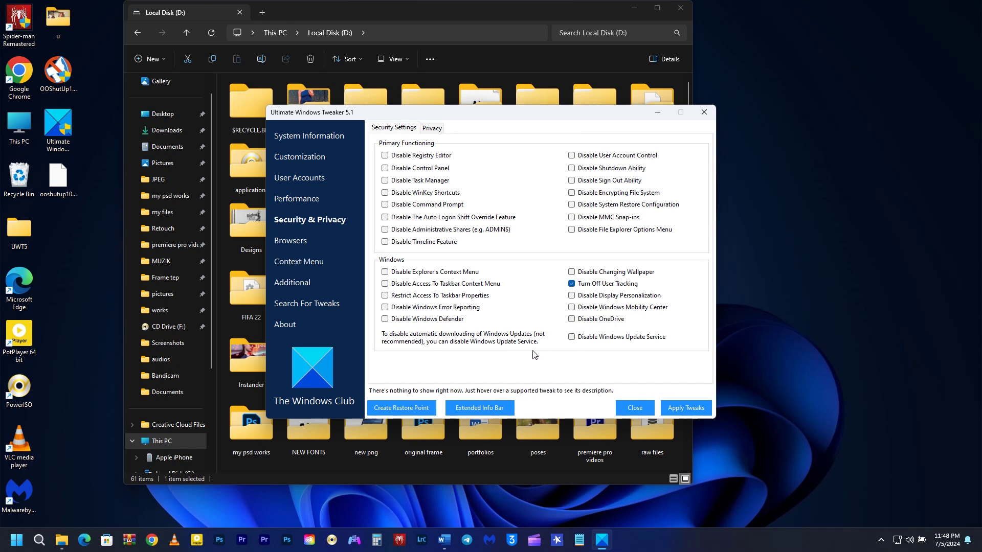
pyautogui.click(420, 312)
pyautogui.click(436, 131)
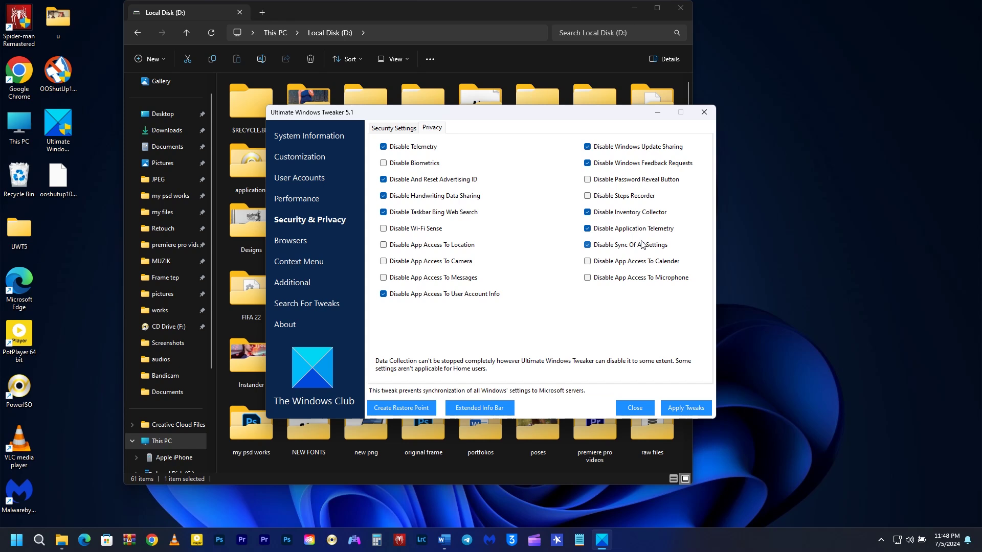
pyautogui.click(696, 409)
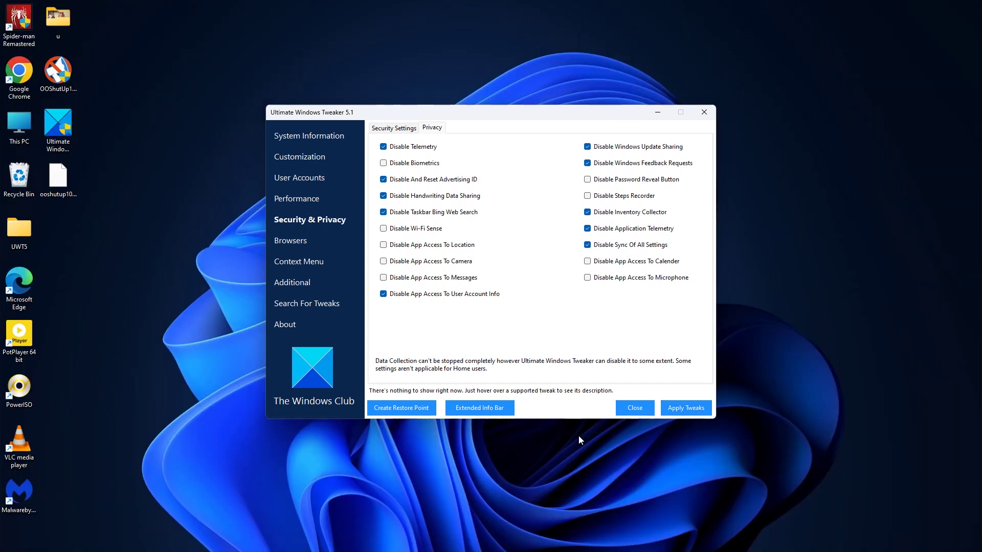
# Acknowledge the restart recommendation so Ultimate Windows Tweaker closes to the desktop.
pyautogui.click(626, 409)
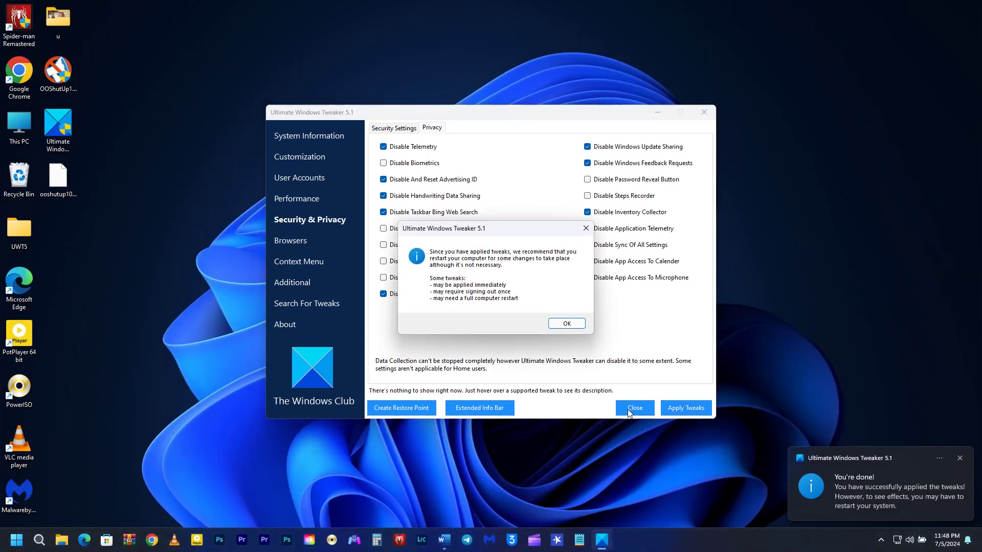
pyautogui.click(566, 323)
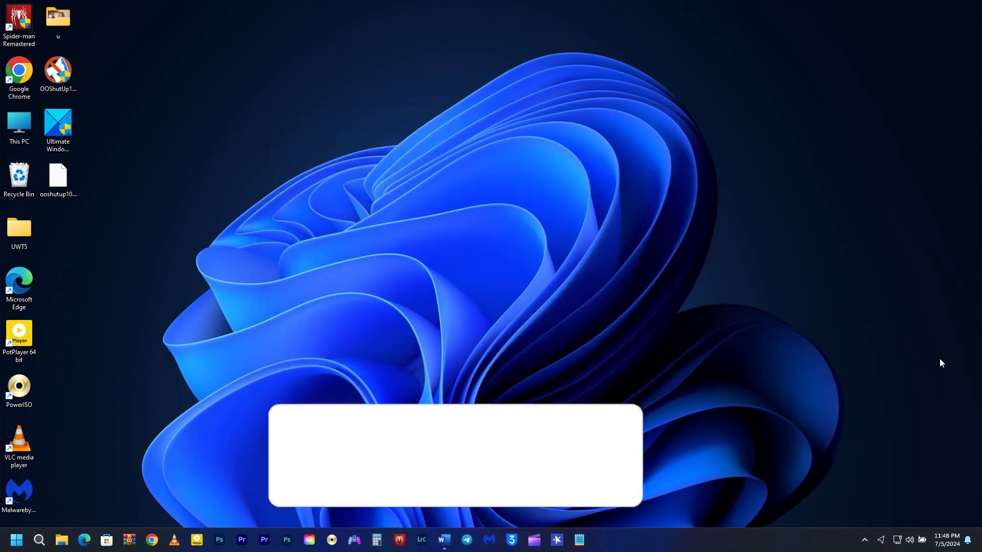